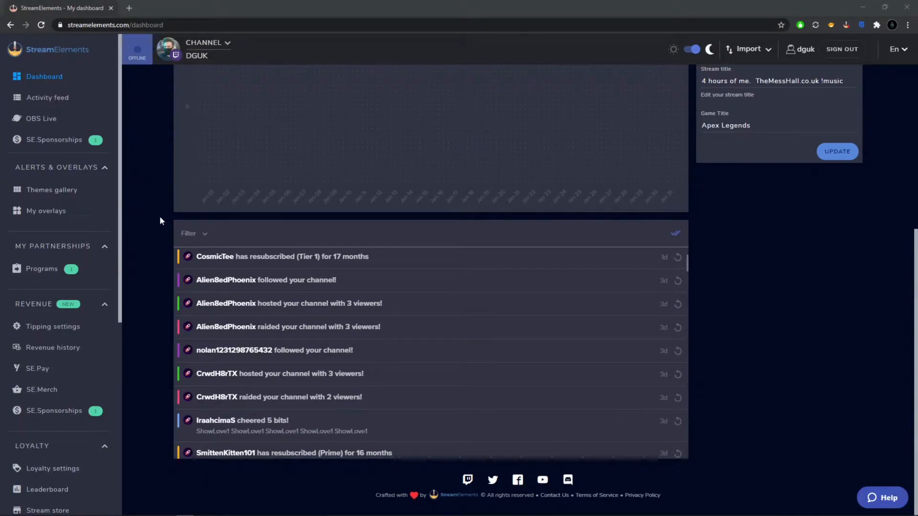
# - Create a blank overlay in My overlays with a resolution of 1080p
pyautogui.click(43, 218)
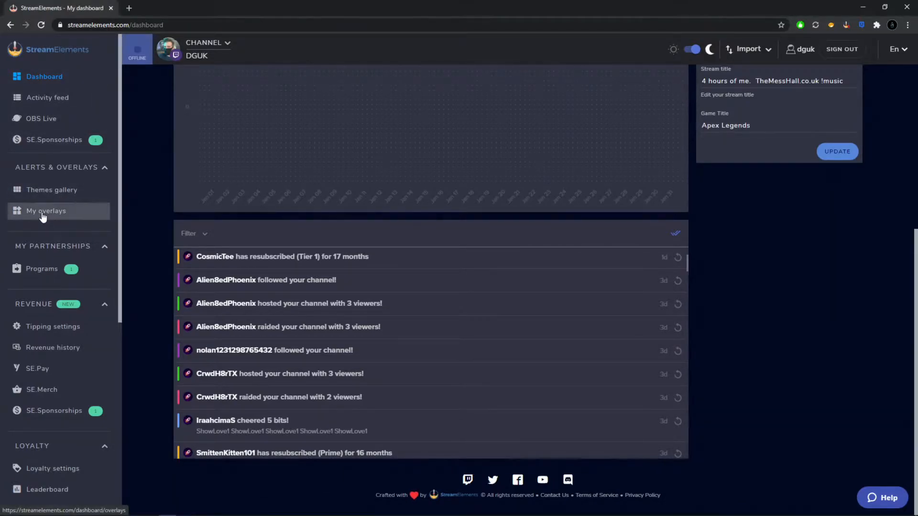
pyautogui.click(43, 217)
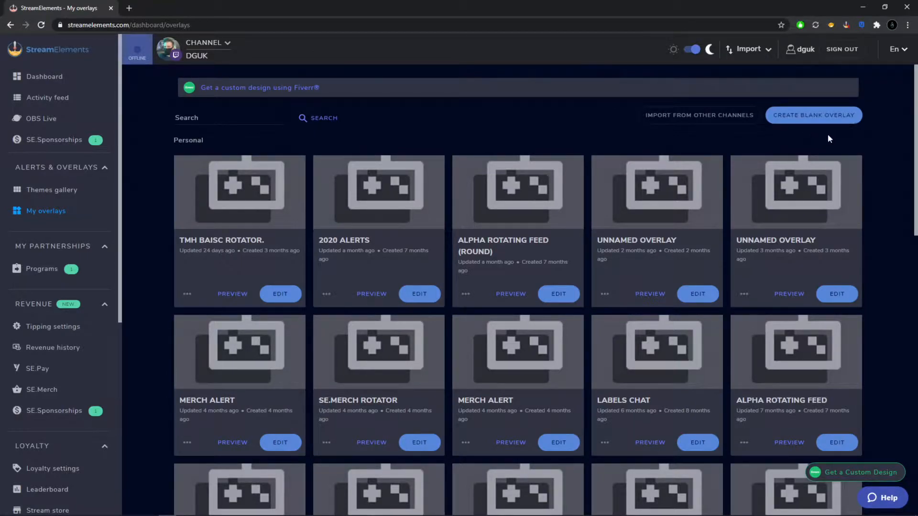
pyautogui.click(828, 117)
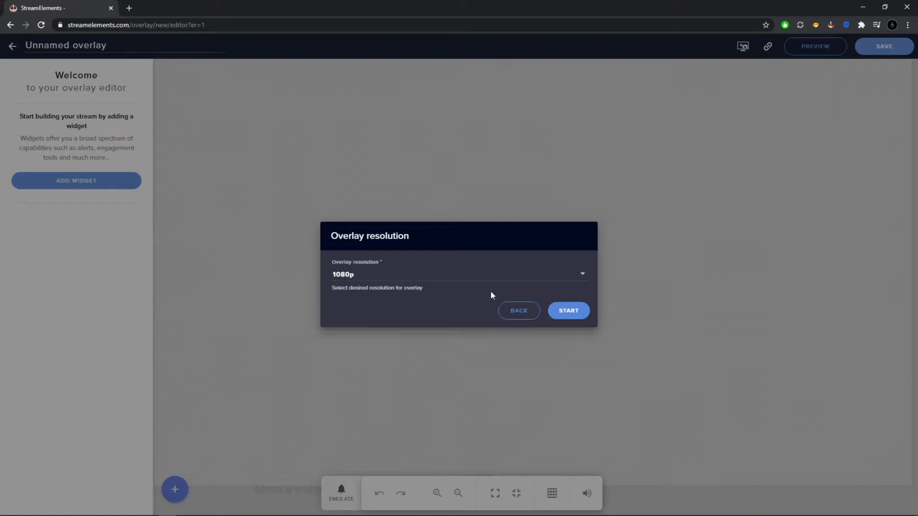
pyautogui.click(583, 277)
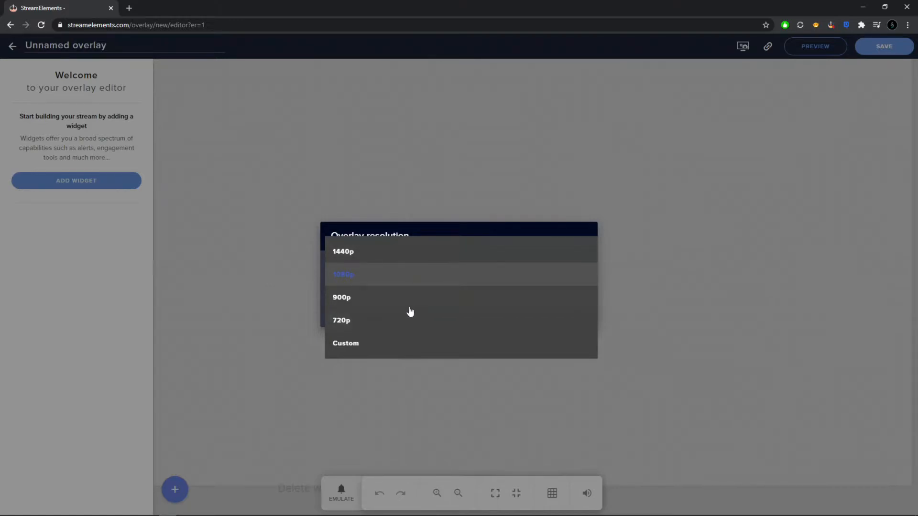
pyautogui.click(374, 280)
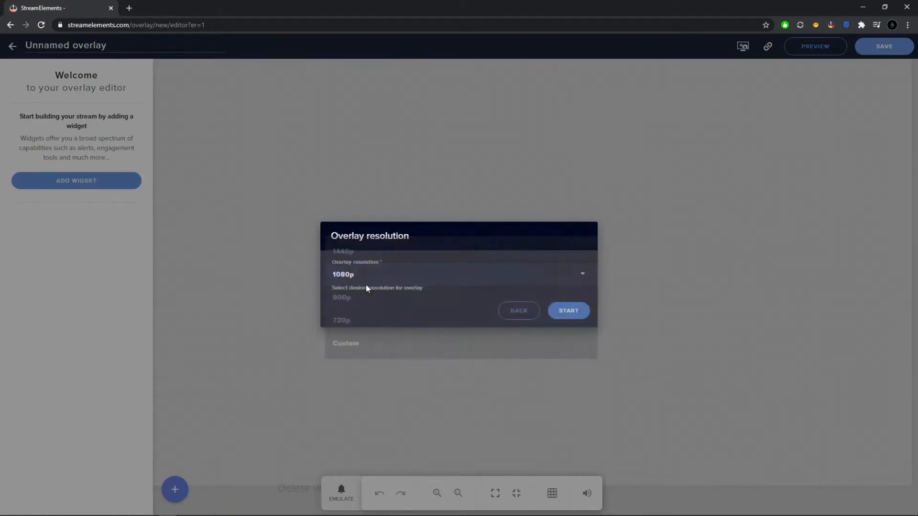
pyautogui.click(567, 311)
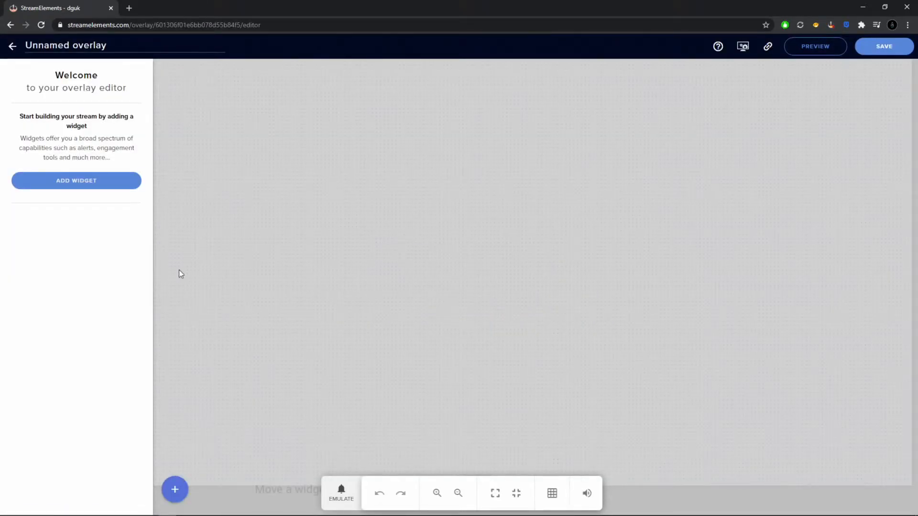
# - Add an AlertBox widget from the Alerts category to the overlay
pyautogui.click(83, 182)
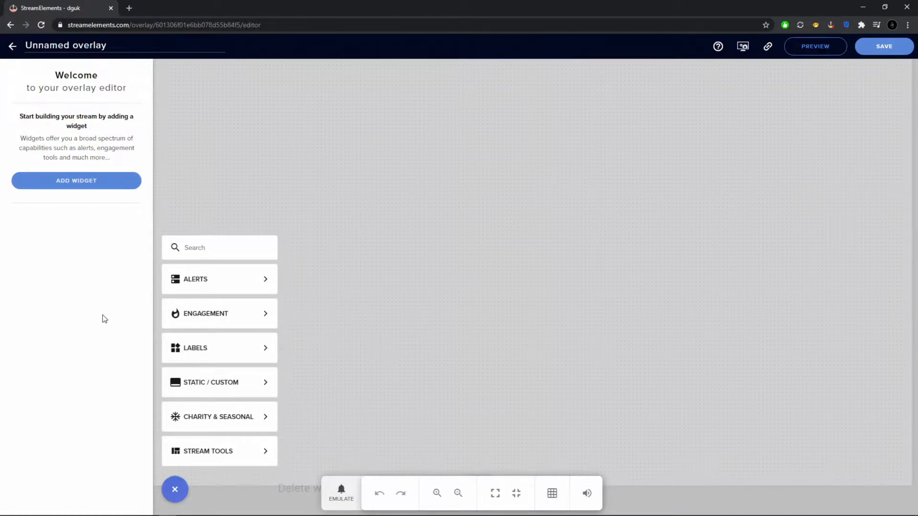
pyautogui.moveTo(172, 282)
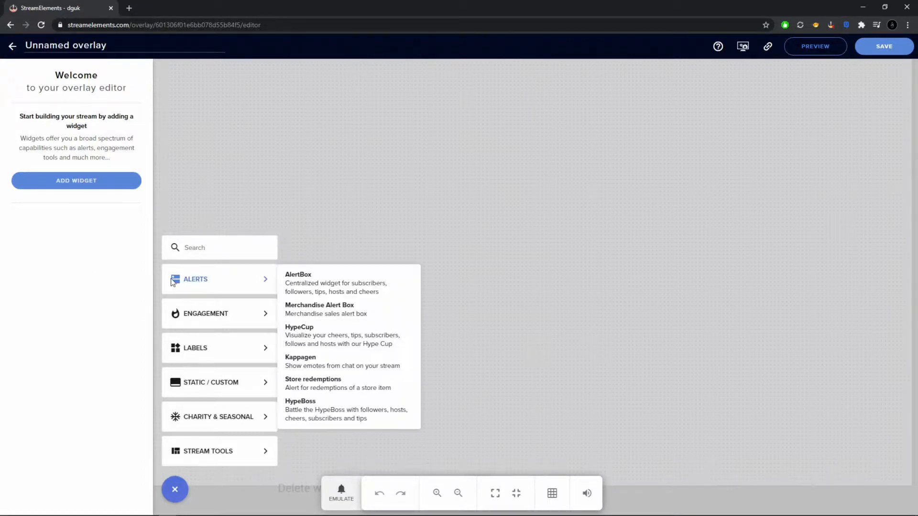
pyautogui.click(338, 281)
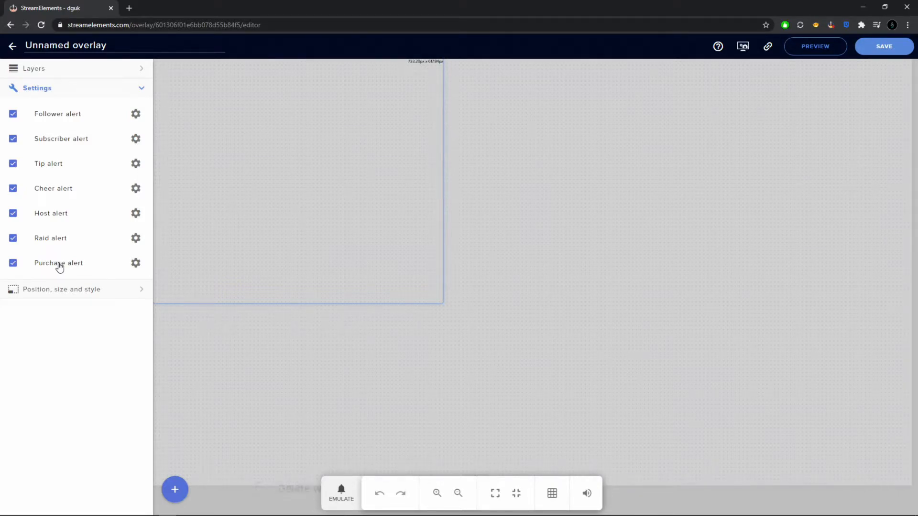
# - Move the AlertBox away from the canvas corner and centre it on the overlay
pyautogui.moveTo(305, 166); pyautogui.dragTo(500, 206)
pyautogui.click(118, 290)
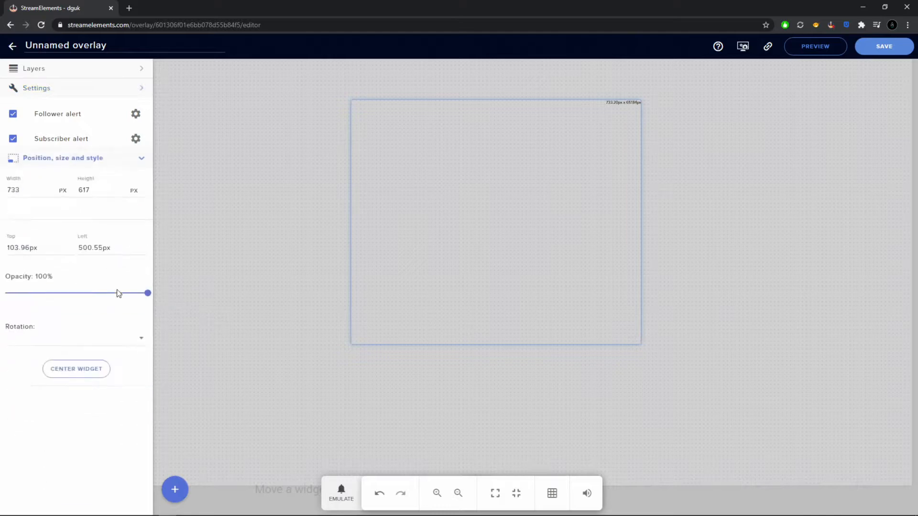
pyautogui.click(72, 319)
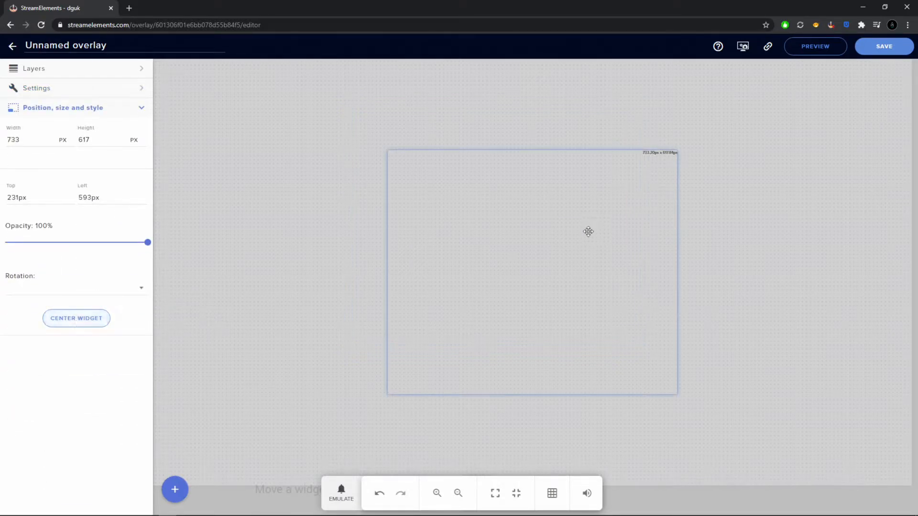
pyautogui.click(138, 110)
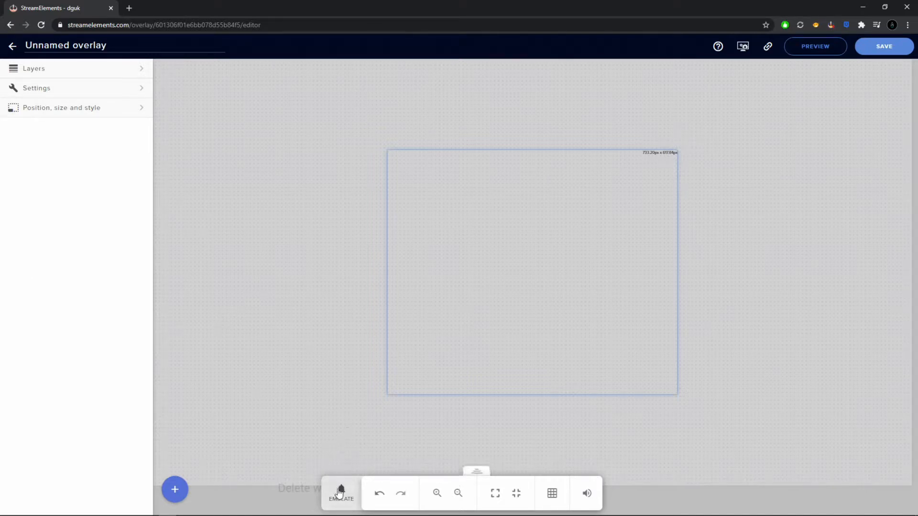
# - Show the AlertBox's alert settings and emulate a follower event to preview the follower alert
pyautogui.click(114, 87)
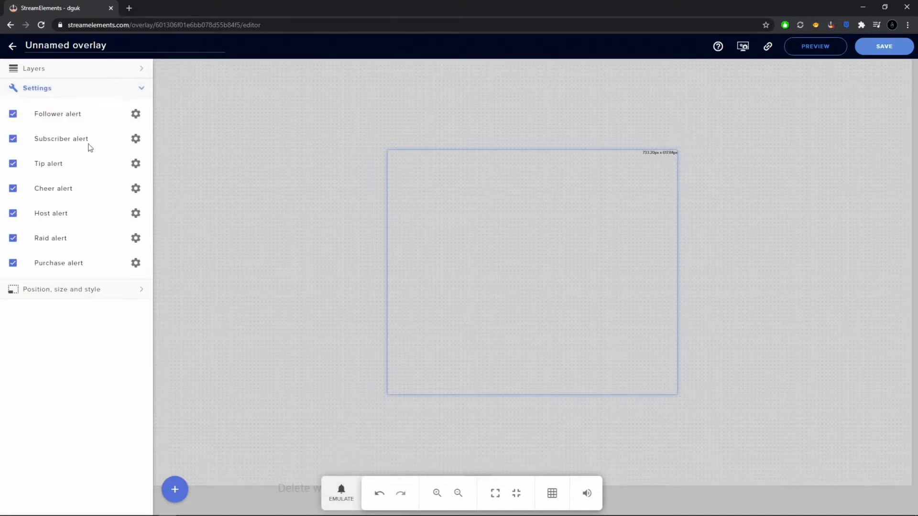
pyautogui.click(340, 496)
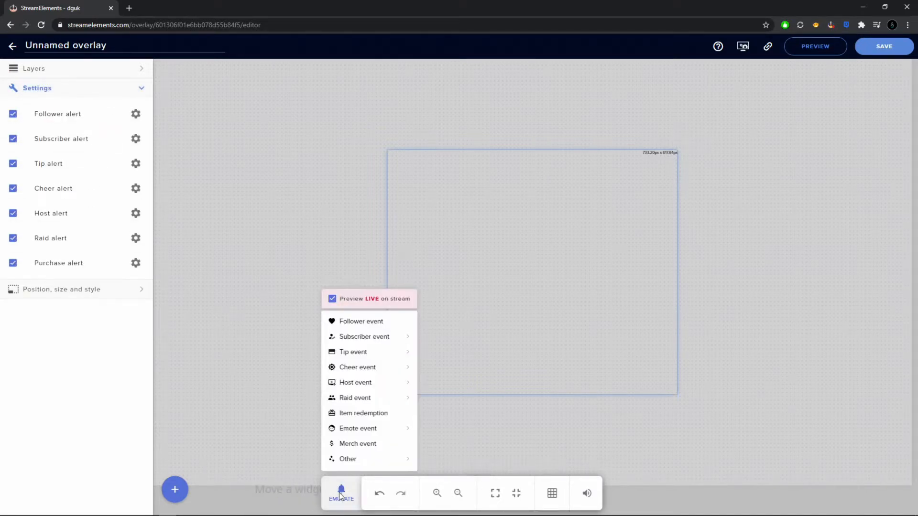
pyautogui.click(369, 323)
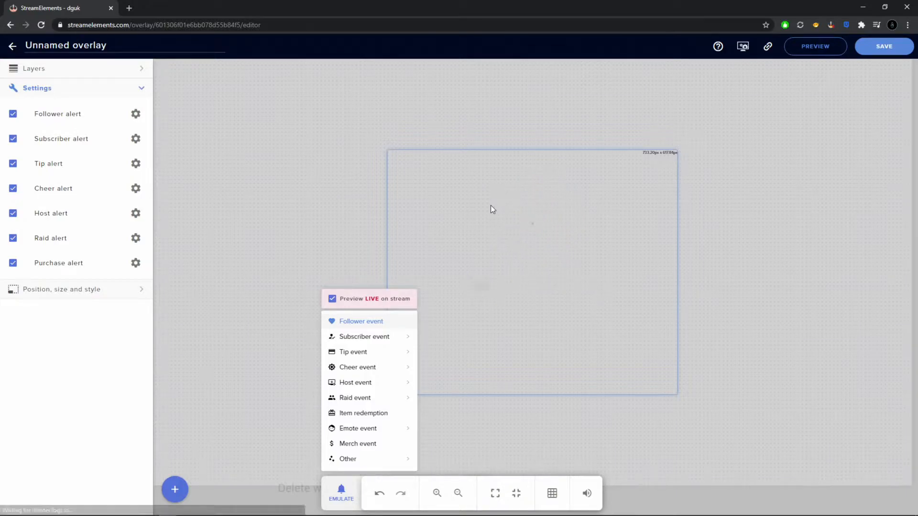
# - Examine the follower alert's advanced settings and the available alert videos, leaving them without changes
pyautogui.click(137, 117)
pyautogui.click(136, 116)
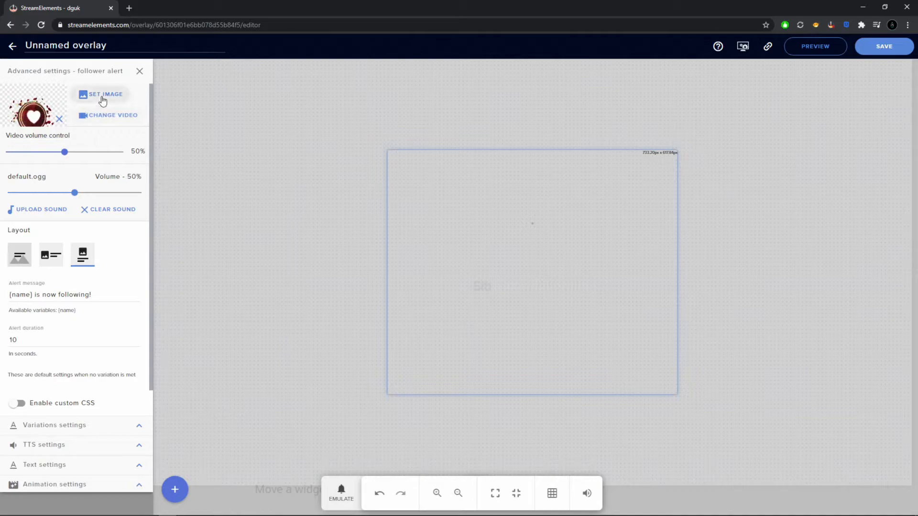
pyautogui.click(105, 117)
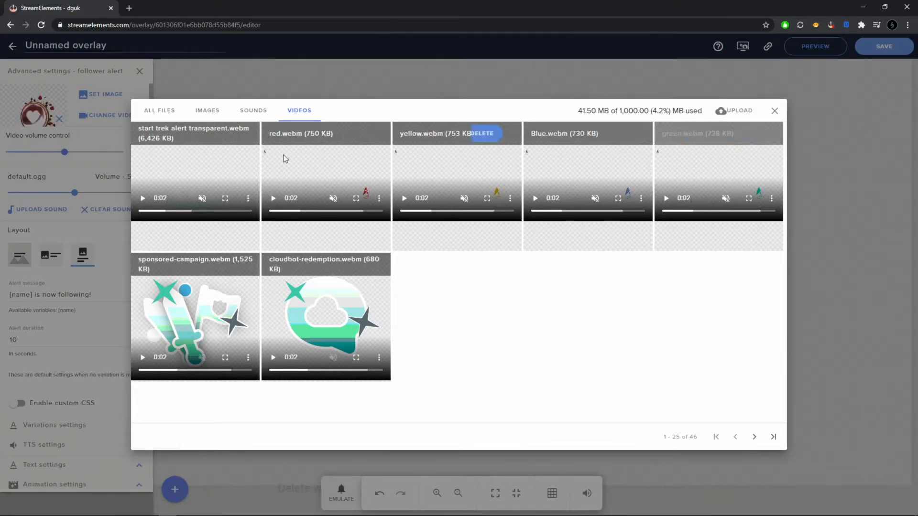
pyautogui.click(775, 113)
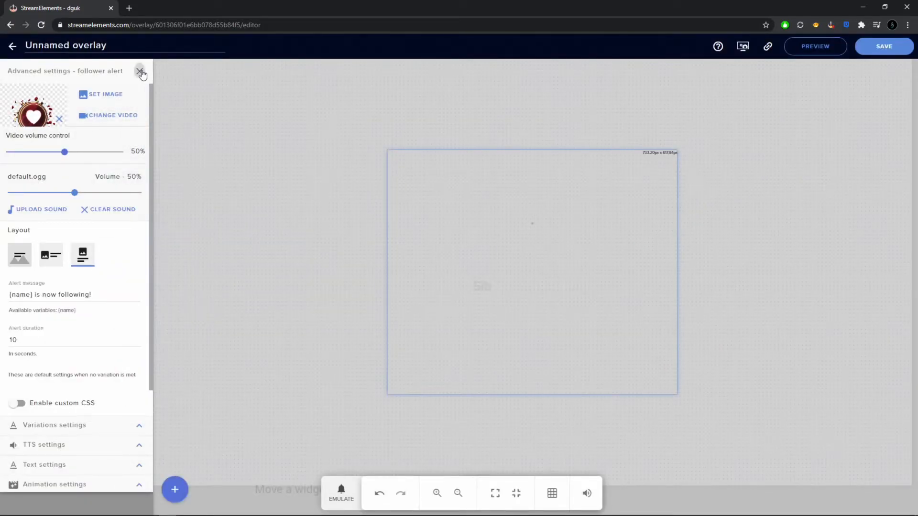
pyautogui.click(140, 71)
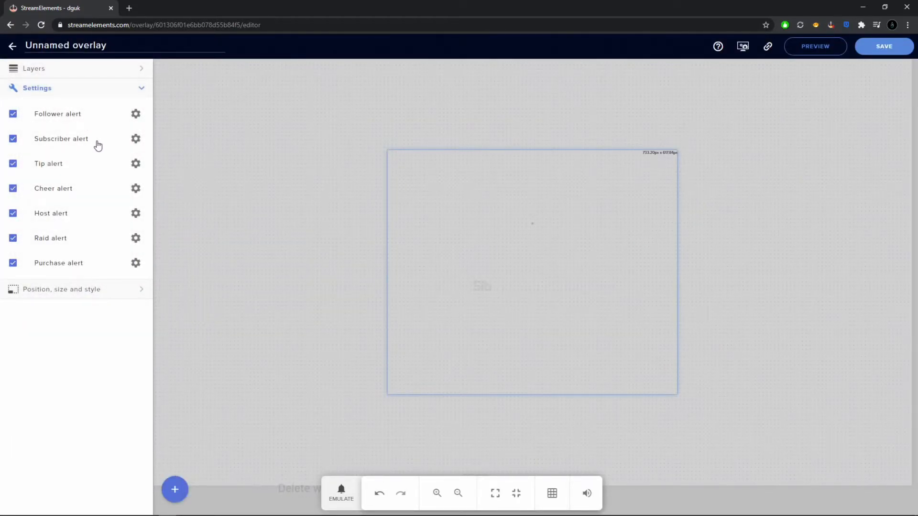
# - Turn the subscriber alert off and back on, and bring up the subscriber event emulation options
pyautogui.click(14, 140)
pyautogui.click(14, 139)
pyautogui.click(339, 497)
pyautogui.moveTo(364, 337)
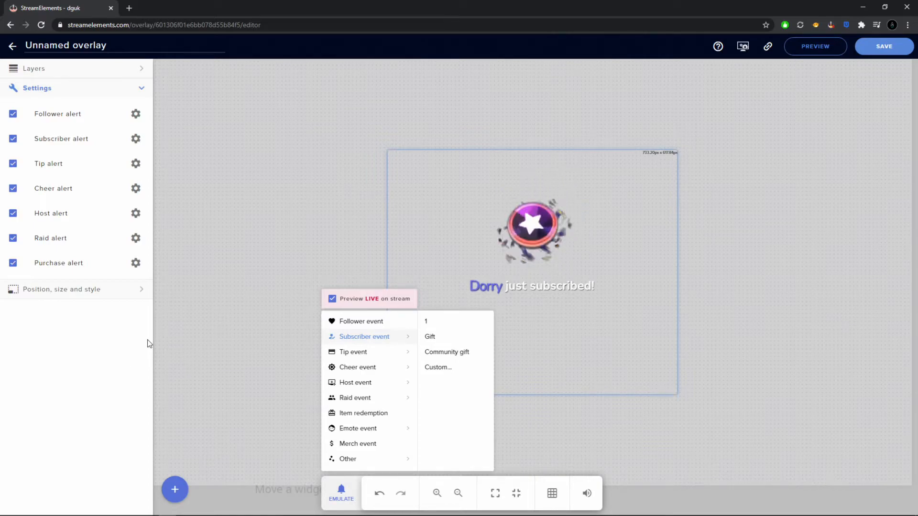
pyautogui.click(83, 48)
pyautogui.tripleClick(88, 48)
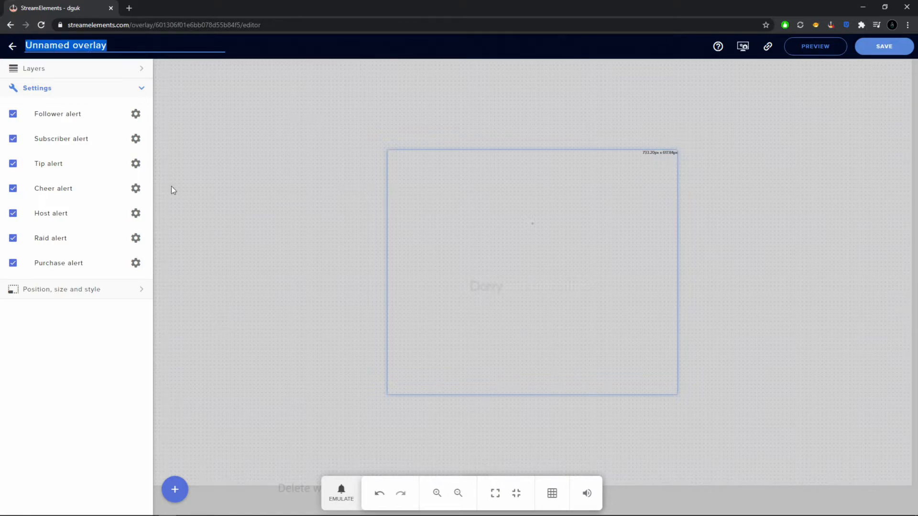
pyautogui.click(136, 372)
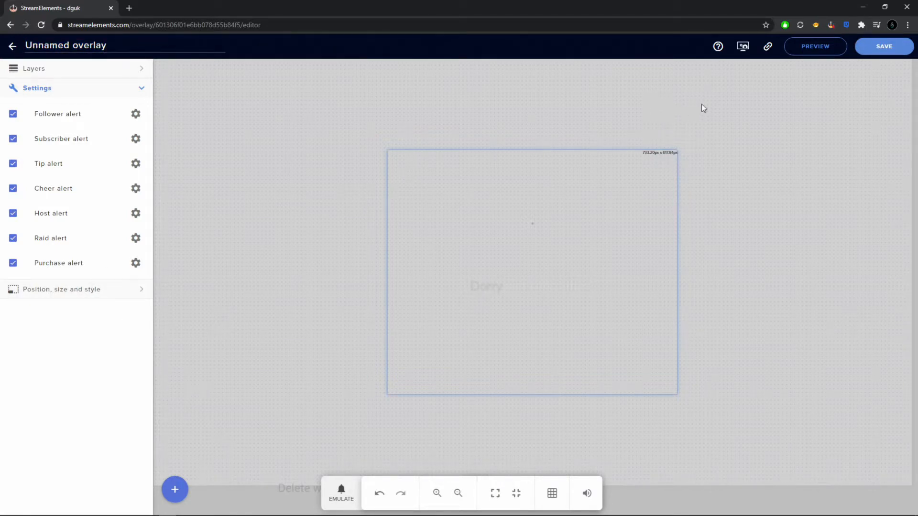
# - Save the overlay under the name StreamE and copy its overlay URL
pyautogui.click(888, 50)
pyautogui.click(379, 269)
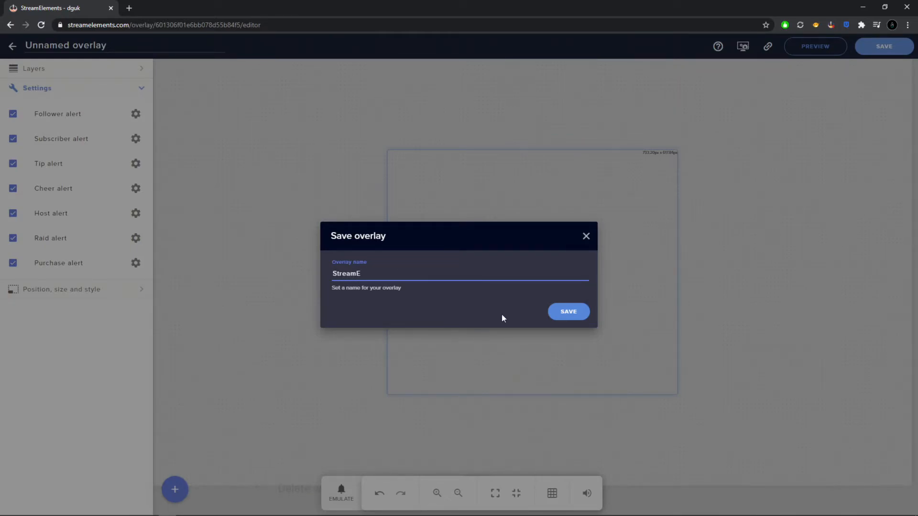
pyautogui.click(563, 313)
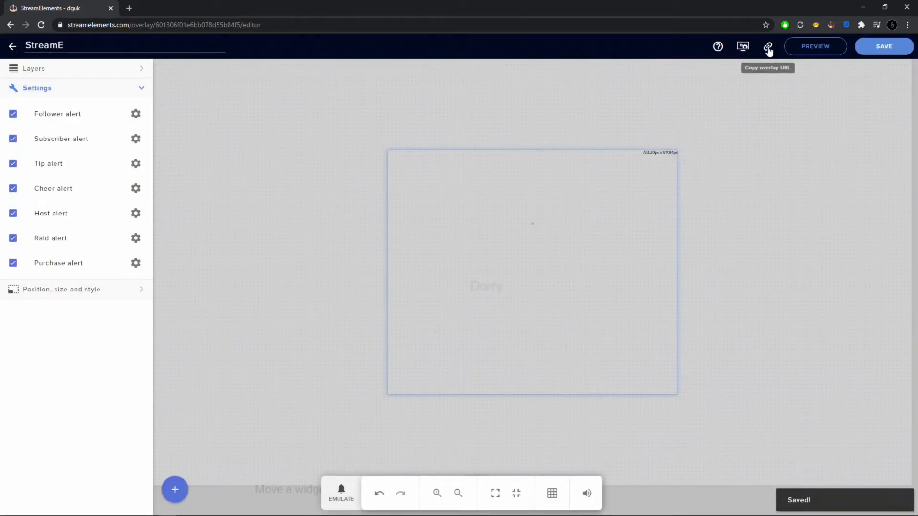
pyautogui.click(768, 48)
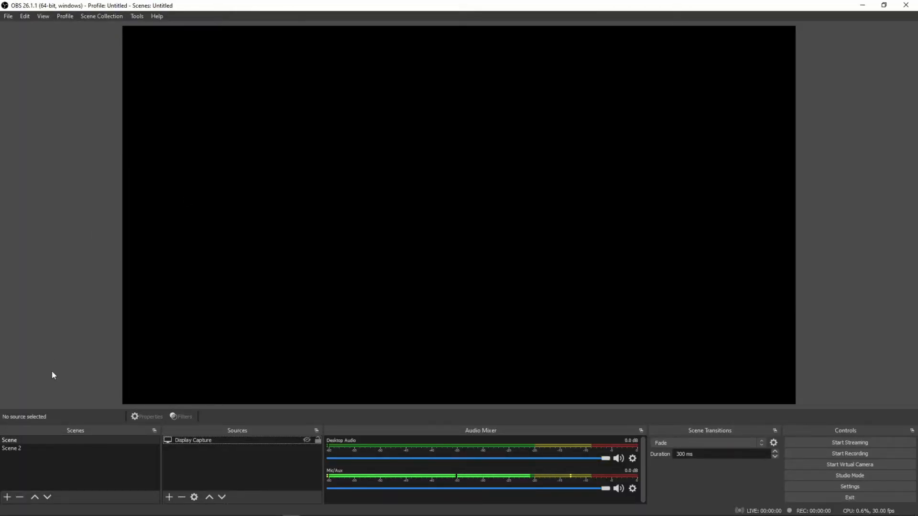
# - Switch to OBS, select the scene named Scene, and show its Display Capture source briefly before hiding it again
pyautogui.click(54, 440)
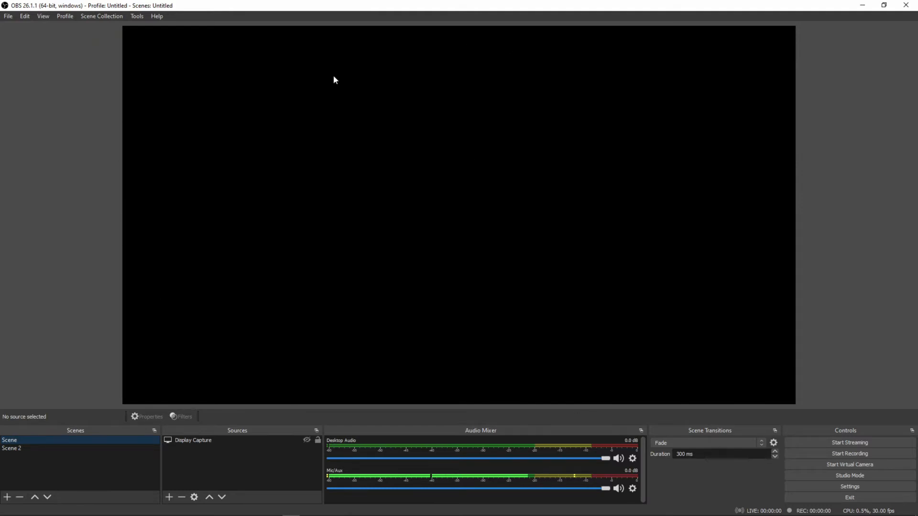
pyautogui.click(306, 441)
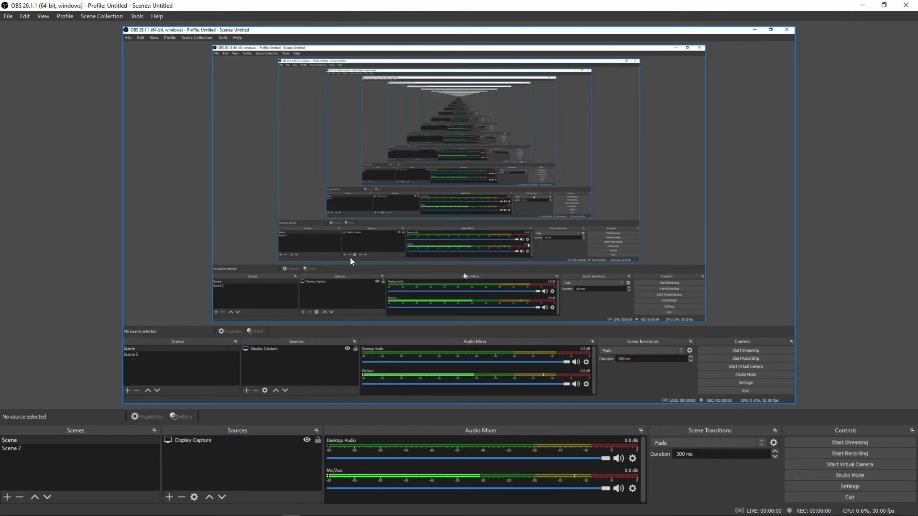
pyautogui.click(307, 441)
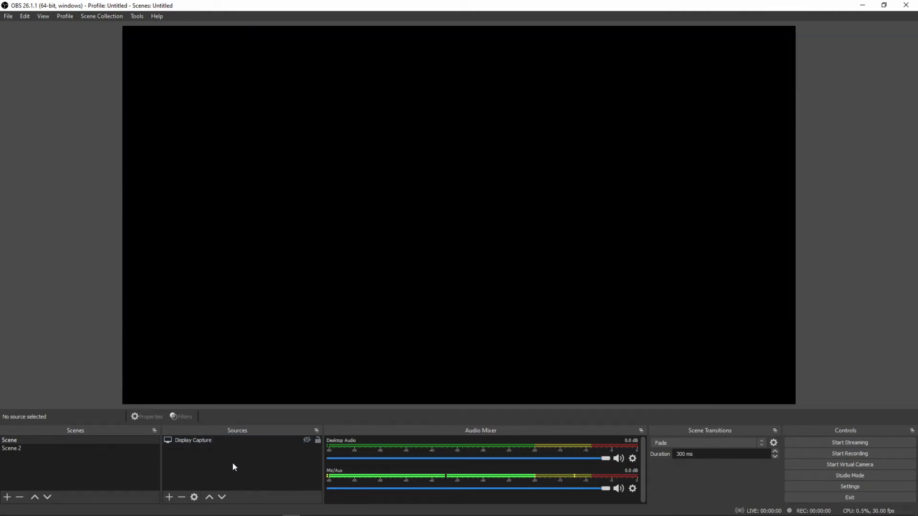
# - Add a new Browser source named StreamE to the scene
pyautogui.click(170, 499)
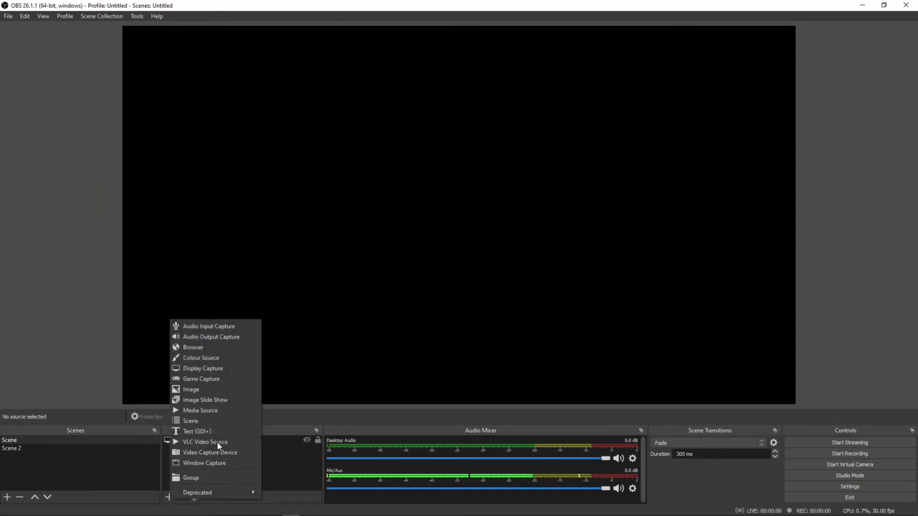
pyautogui.click(204, 348)
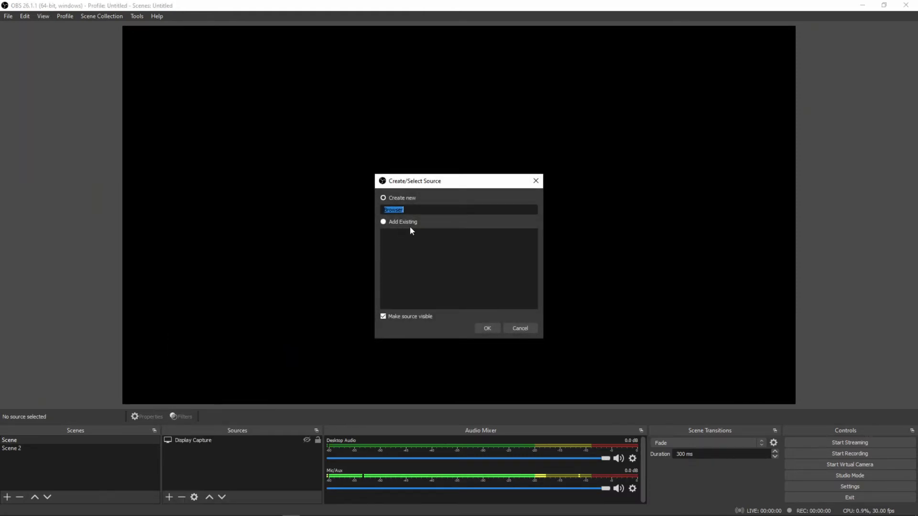
pyautogui.write('StreamE')
pyautogui.click(485, 327)
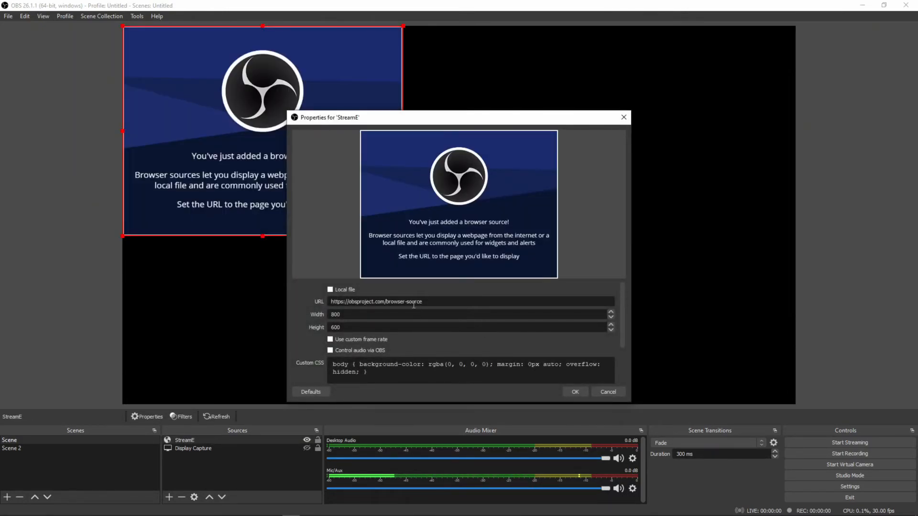
# - Set the StreamE browser source's width to 1920 and its height to 1080
pyautogui.doubleClick(377, 316)
pyautogui.write('1920')
pyautogui.press('Tab')
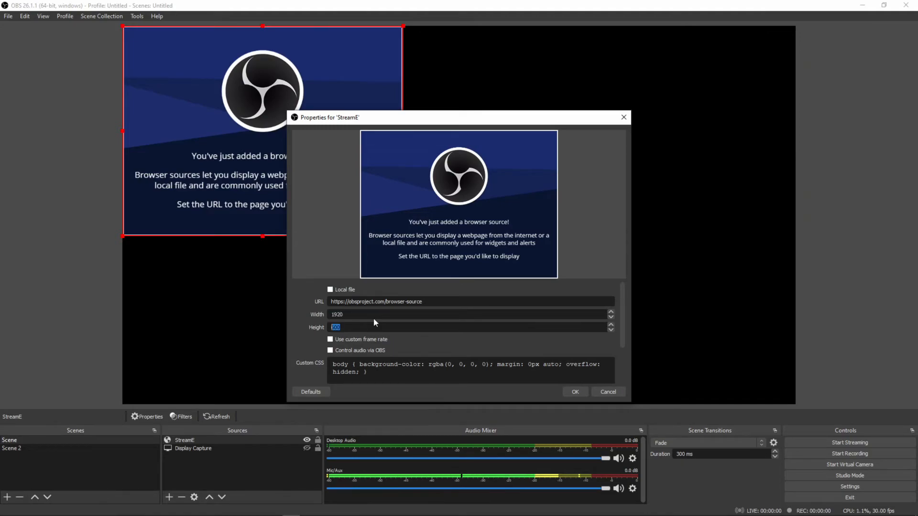
pyautogui.write('1080')
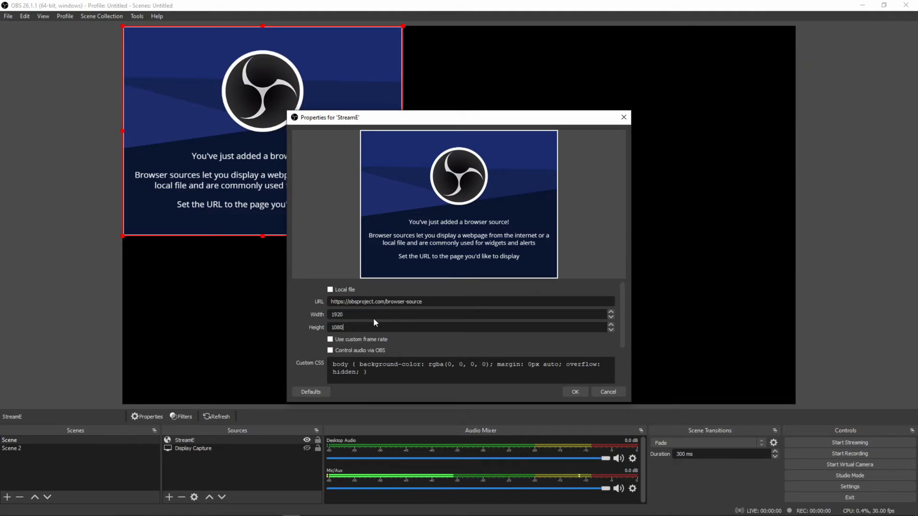
# - Replace the StreamE browser source's default URL with the copied StreamElements overlay URL and apply the source properties
pyautogui.tripleClick(401, 301)
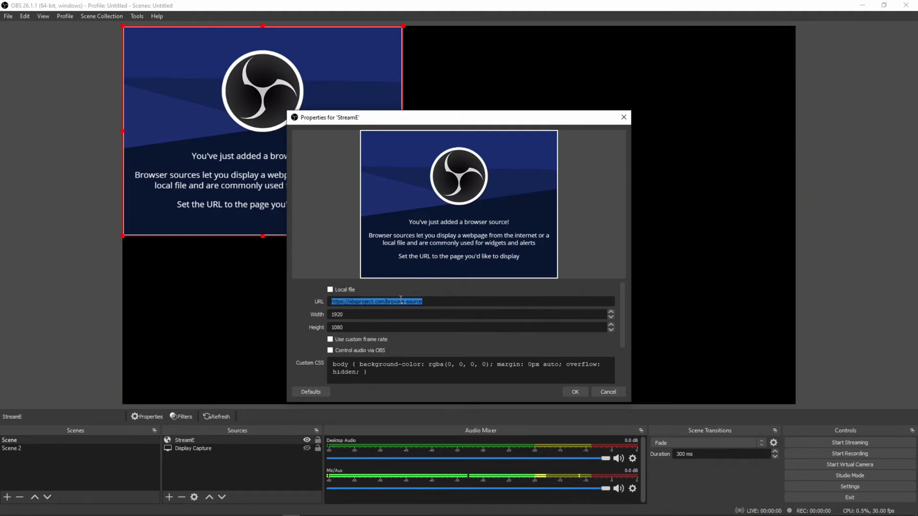
pyautogui.press('BackSpace')
pyautogui.hotkey('ctrl', 'v')
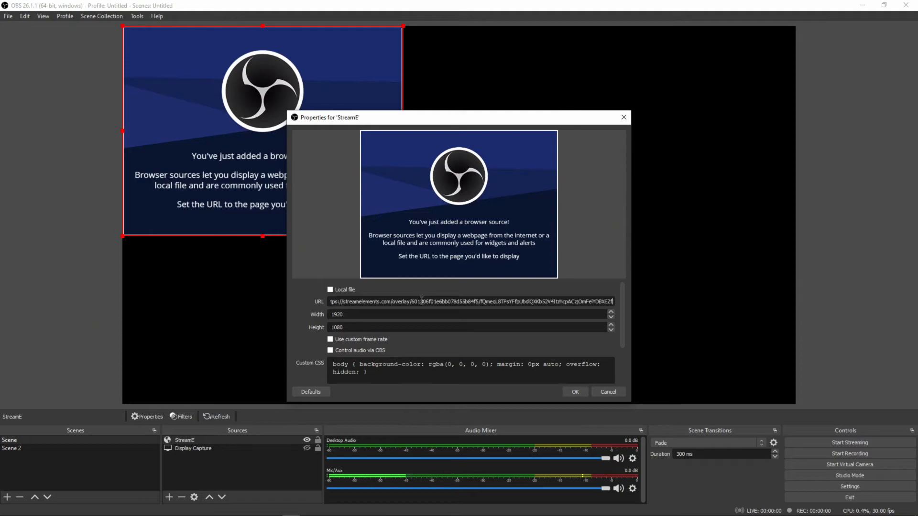
pyautogui.click(570, 391)
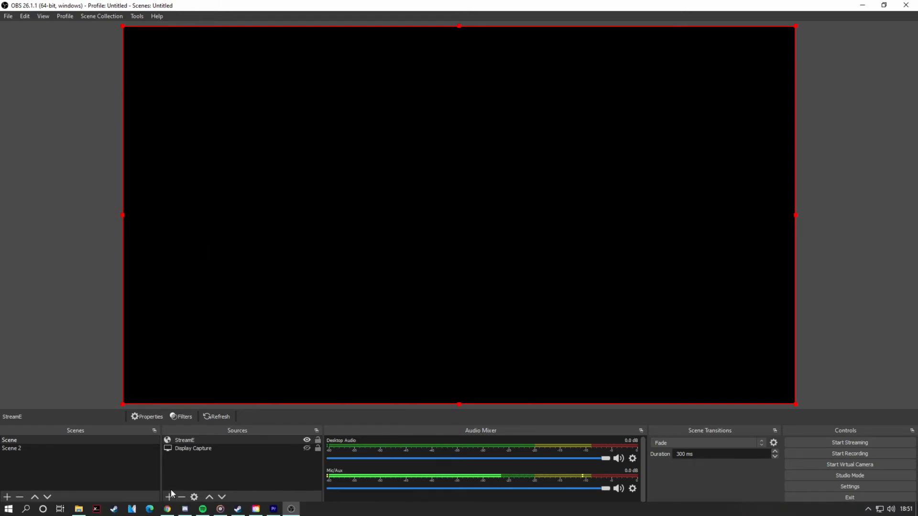
# - Switch to the StreamElements editor in Chrome, place its window over part of OBS, and emulate a follower event to test the alert
pyautogui.click(167, 509)
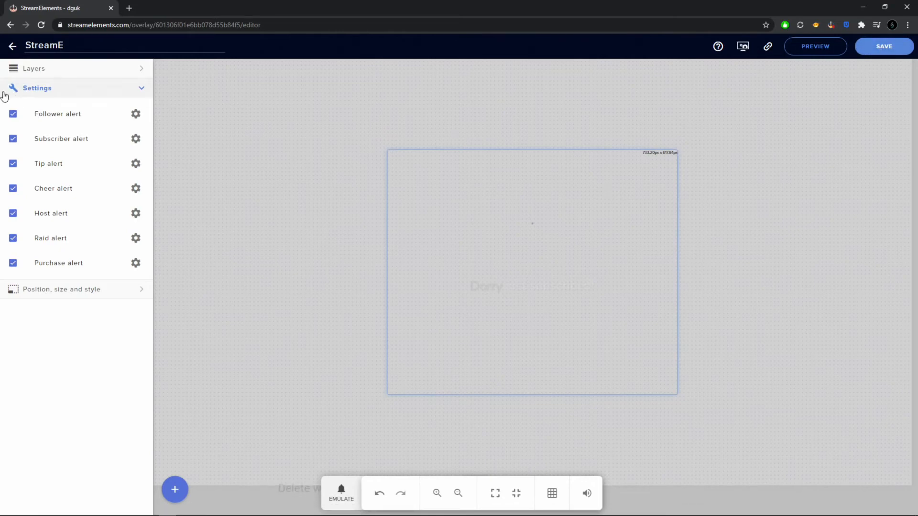
pyautogui.moveTo(357, 8); pyautogui.dragTo(780, 10)
pyautogui.click(851, 301)
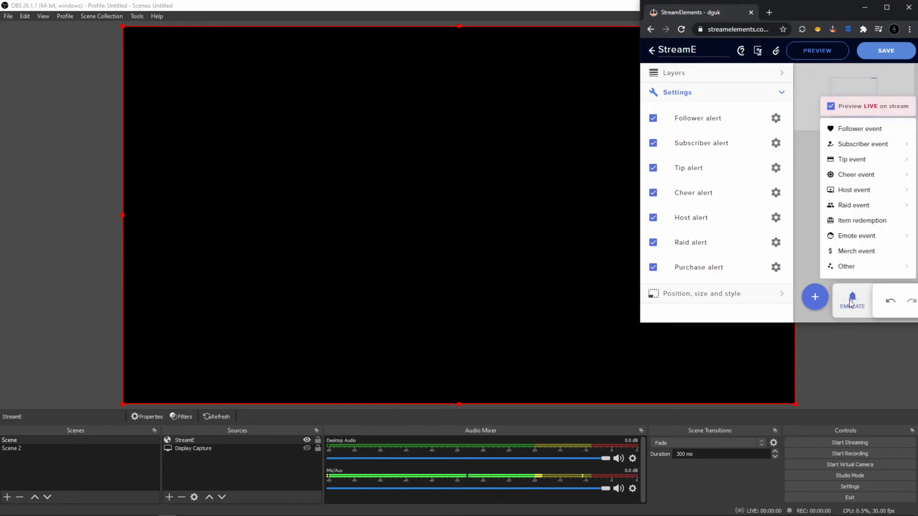
pyautogui.click(854, 134)
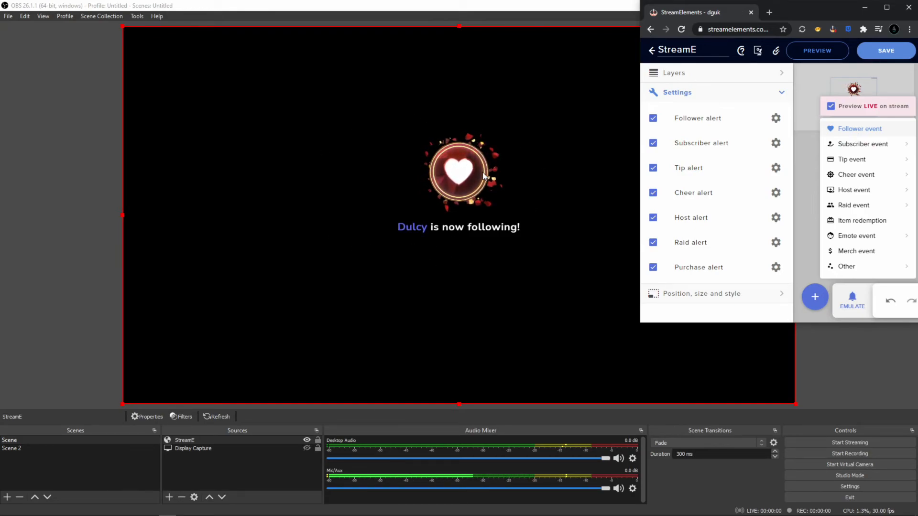
pyautogui.click(871, 153)
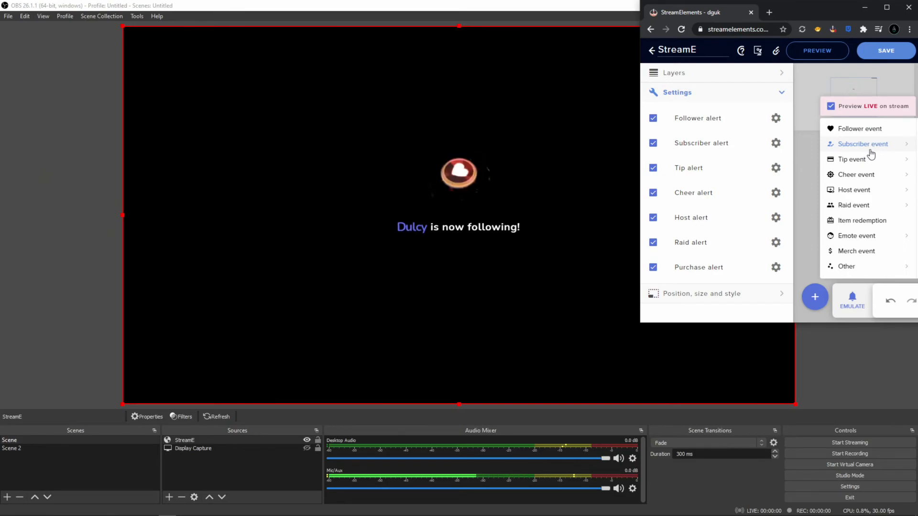